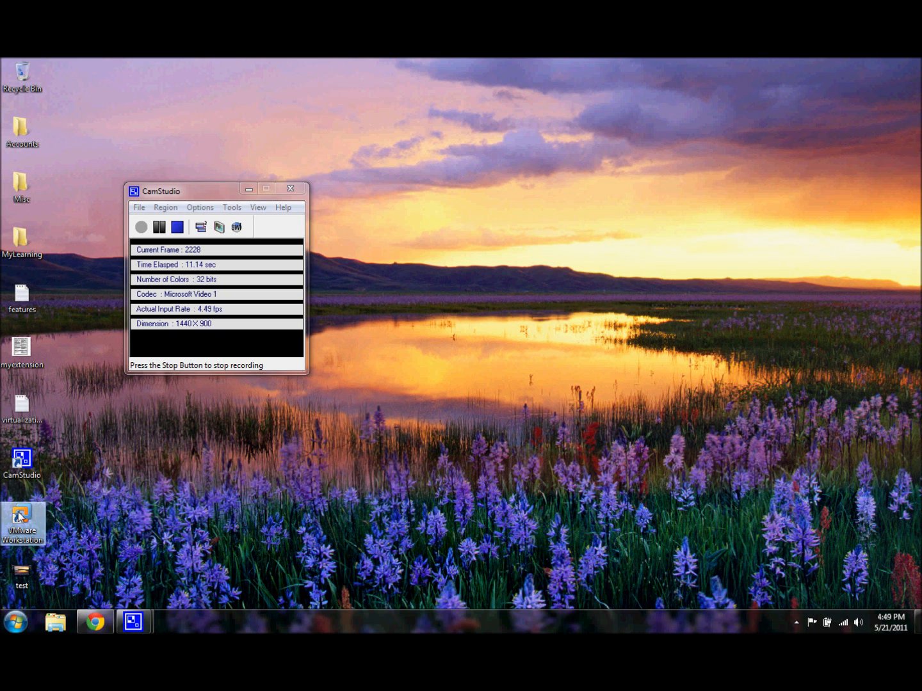
Launch VMware Workstation and check its product version and license information.
{"action": "double_click", "coordinate": [19, 516]}
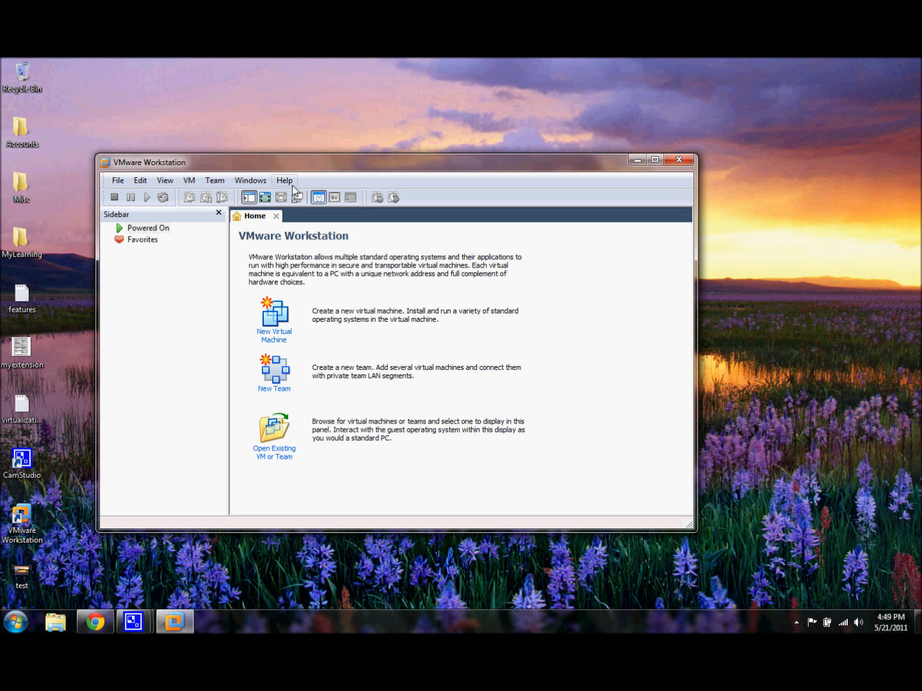
{"action": "left_click", "coordinate": [285, 180]}
{"action": "left_click", "coordinate": [284, 181]}
{"action": "left_click", "coordinate": [286, 182]}
{"action": "left_click", "coordinate": [305, 355]}
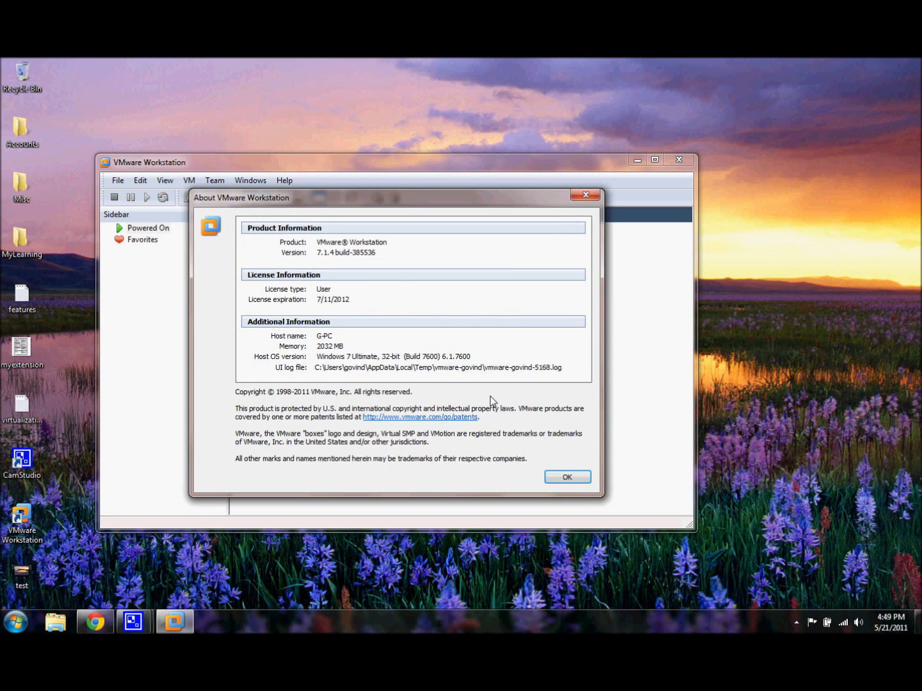
{"action": "left_click", "coordinate": [566, 477]}
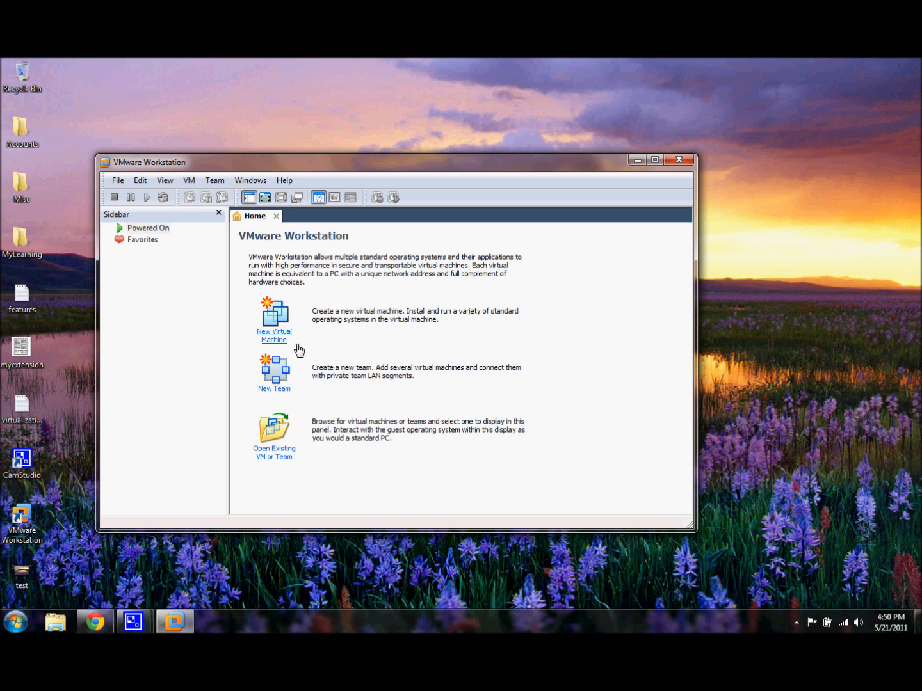
Begin a new Typical virtual machine with a blank hard disk, no installer media, Linux with version Ubuntu as guest system, and the name Ubuntu.
{"action": "left_click", "coordinate": [280, 336]}
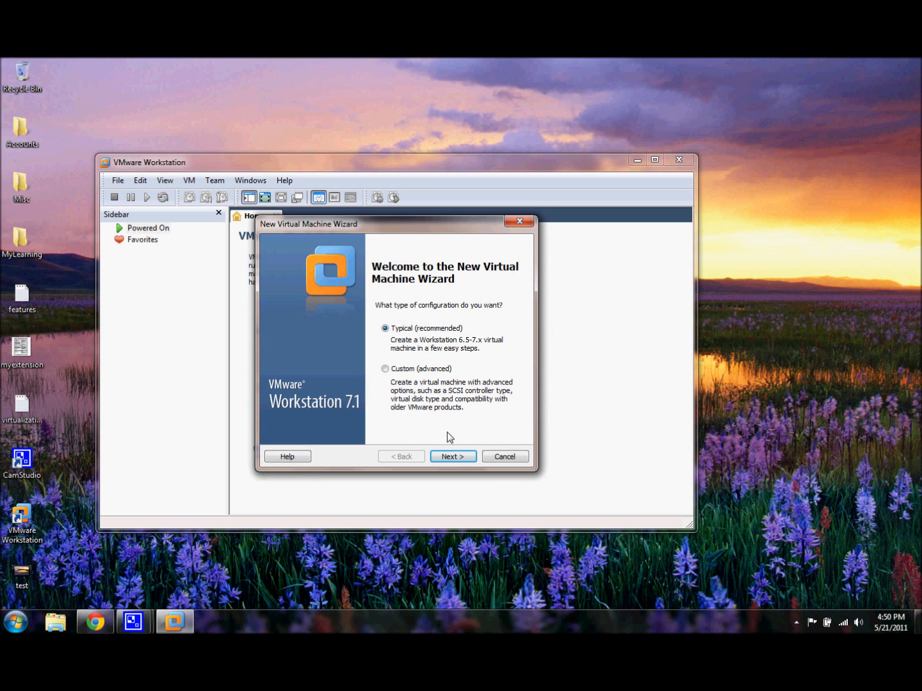
{"action": "left_click", "coordinate": [452, 458]}
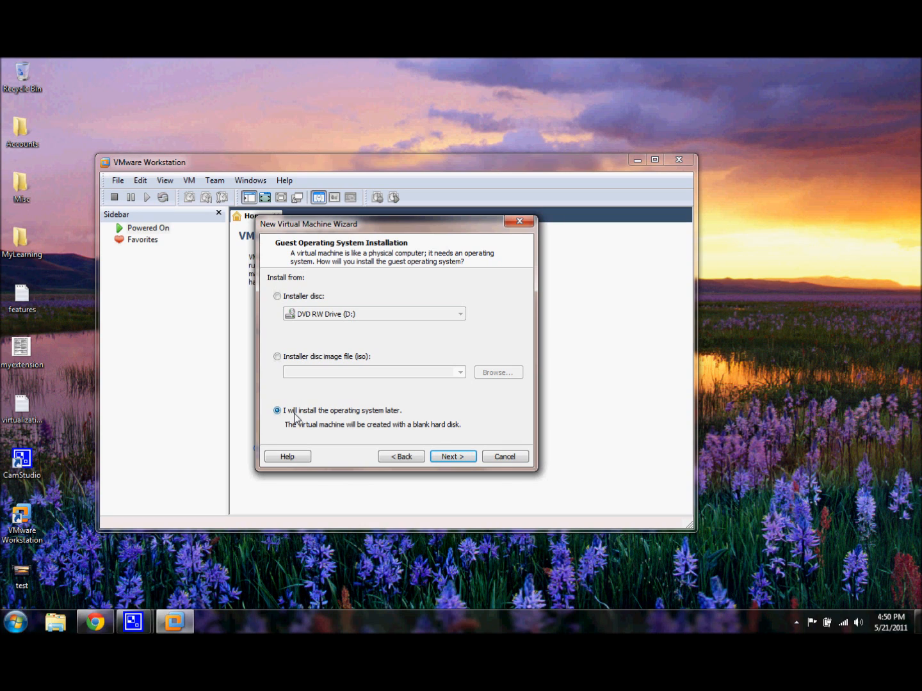
{"action": "left_click", "coordinate": [447, 461]}
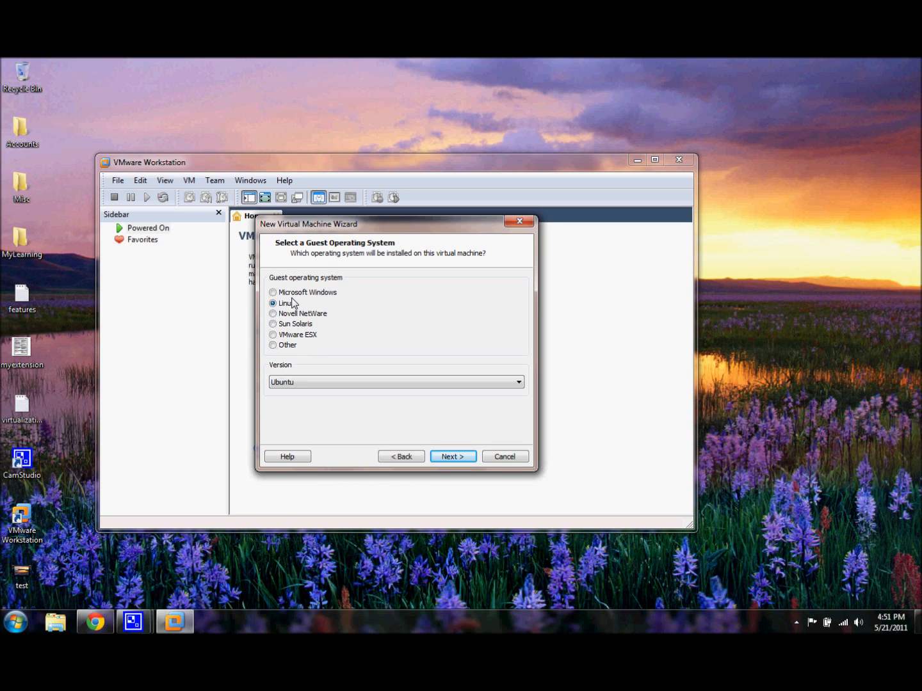
{"action": "left_click", "coordinate": [454, 458]}
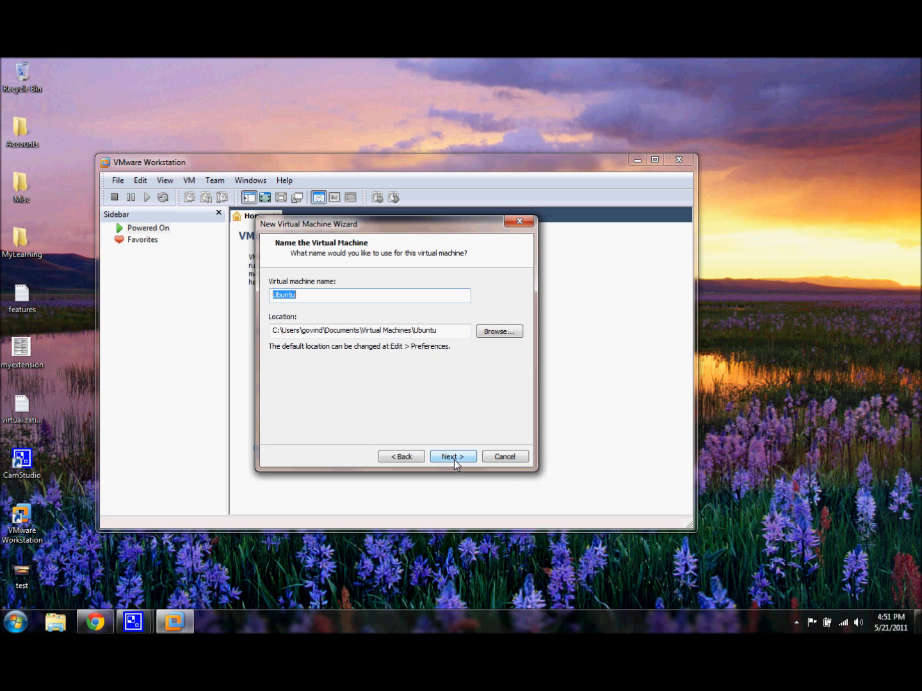
{"action": "left_click", "coordinate": [454, 459]}
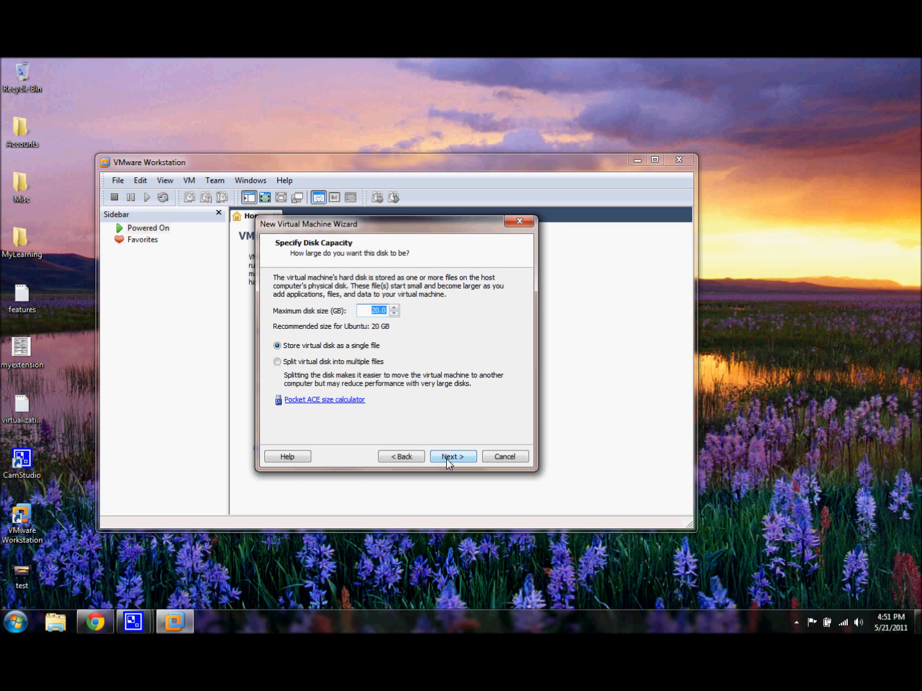
Check the free space on the host computer's hard disk drives.
{"action": "left_click", "coordinate": [21, 619]}
{"action": "left_click", "coordinate": [241, 433]}
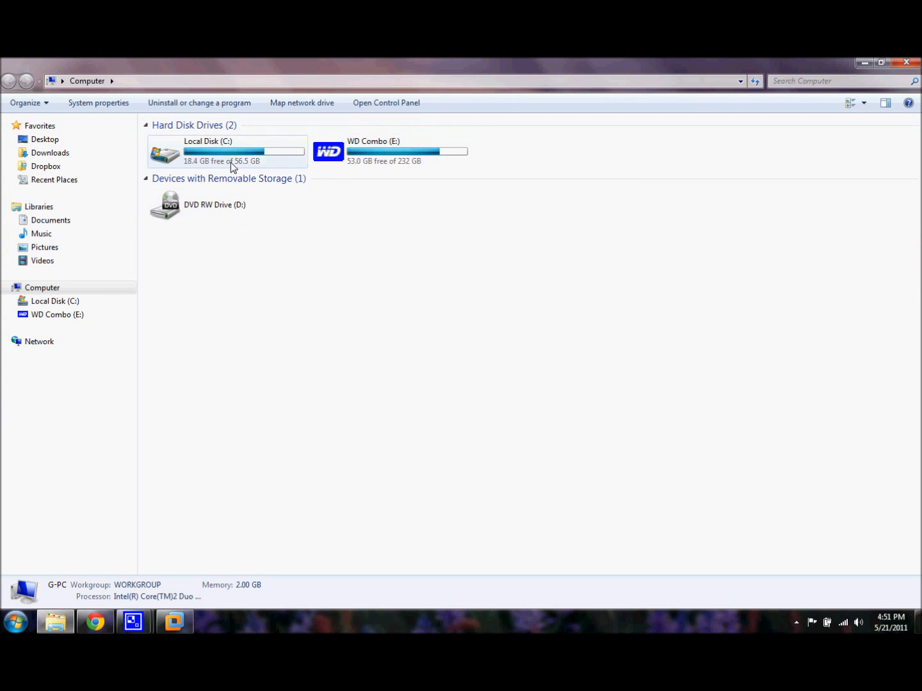
{"action": "left_click", "coordinate": [906, 62]}
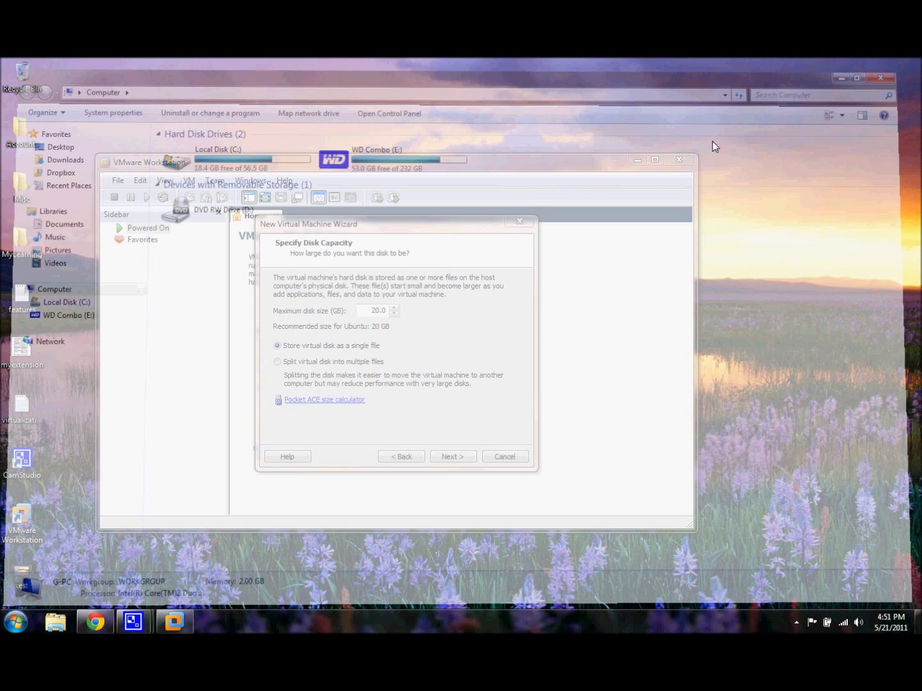
Set the virtual machine's maximum disk size to 10 GB, stored as a single file.
{"action": "left_click", "coordinate": [377, 310]}
{"action": "key", "text": "BackSpace"}
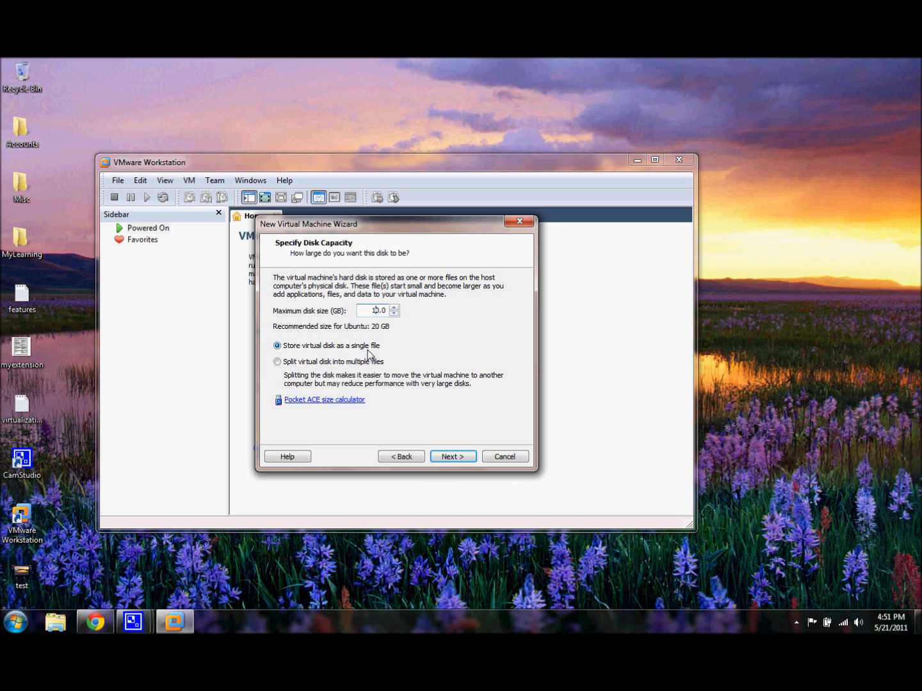
{"action": "left_click", "coordinate": [453, 457]}
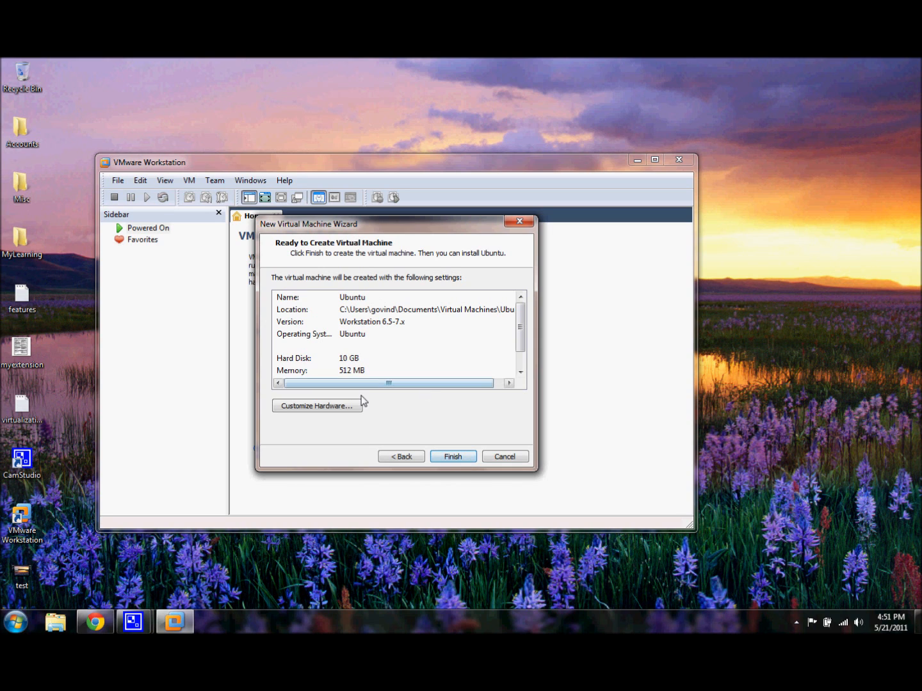
Review the new virtual machine's hardware settings, from memory and processors through CD/DVD, network adapter, USB controller, sound card and printer to display.
{"action": "left_click", "coordinate": [317, 407]}
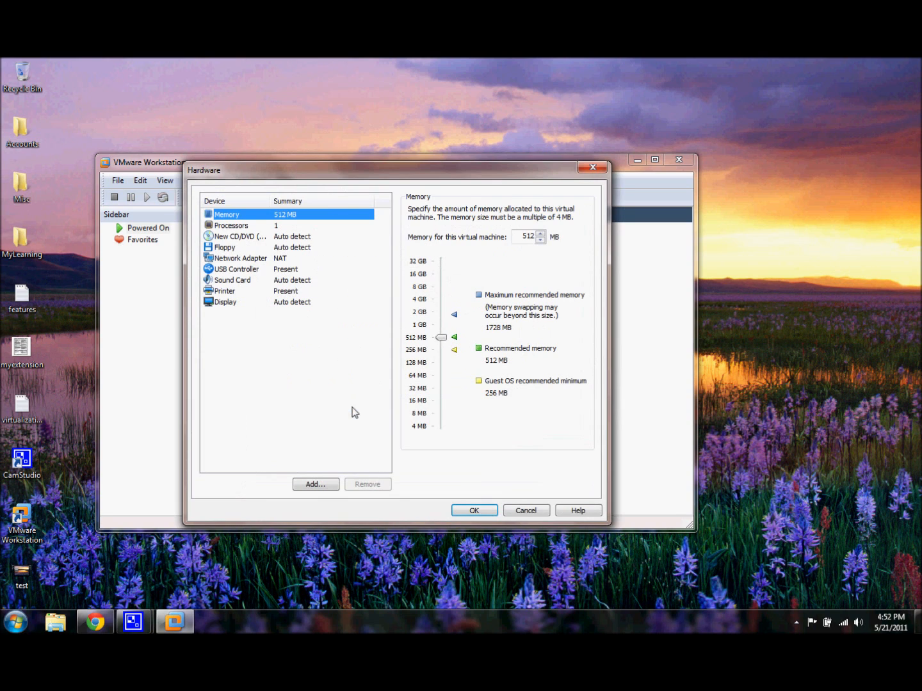
{"action": "left_click", "coordinate": [313, 227]}
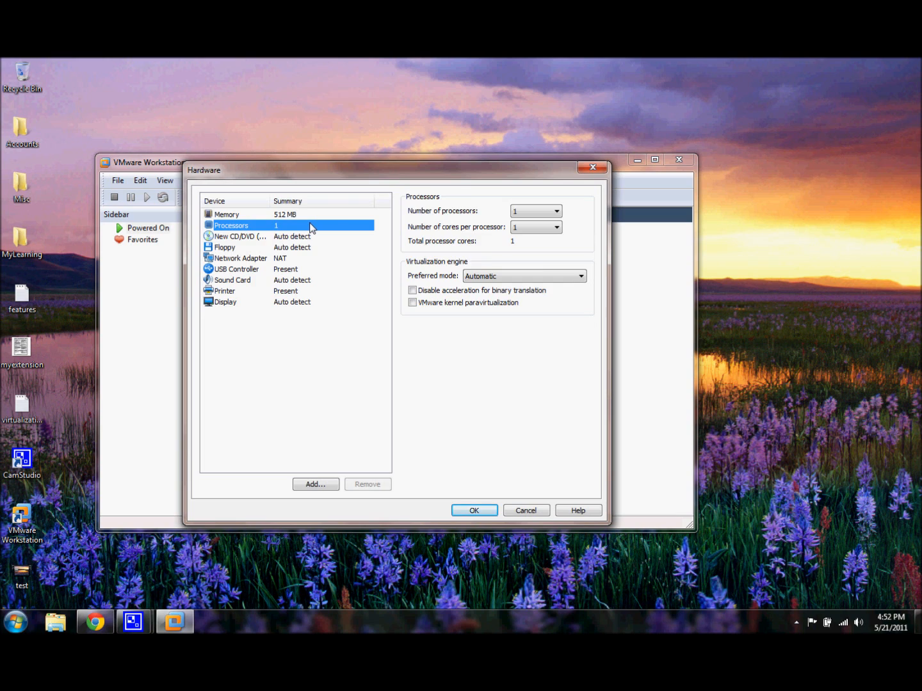
{"action": "key", "text": "Down"}
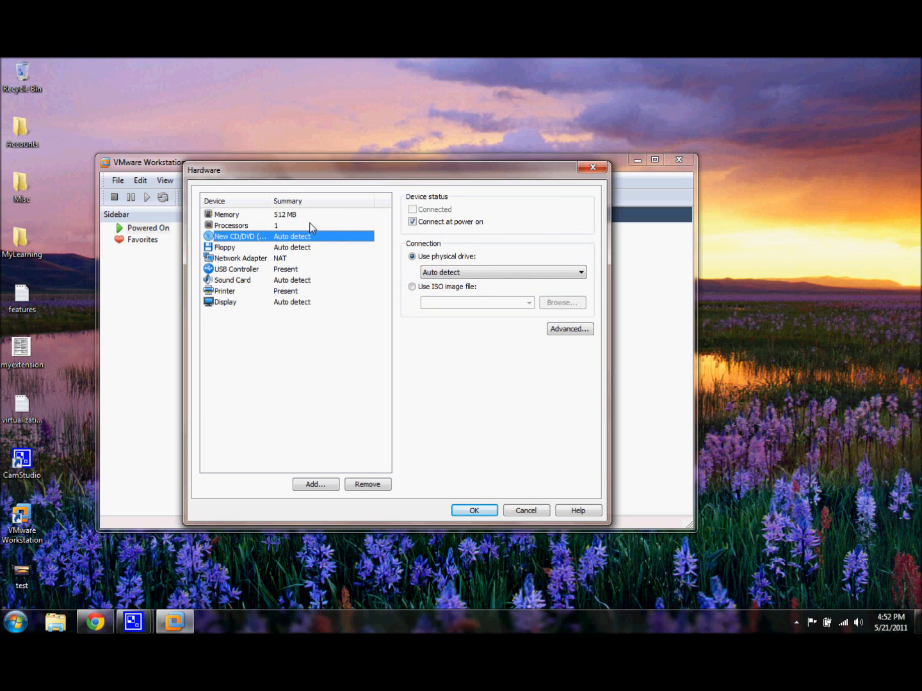
{"action": "key", "text": "Down"}
{"action": "key", "text": "Down"}
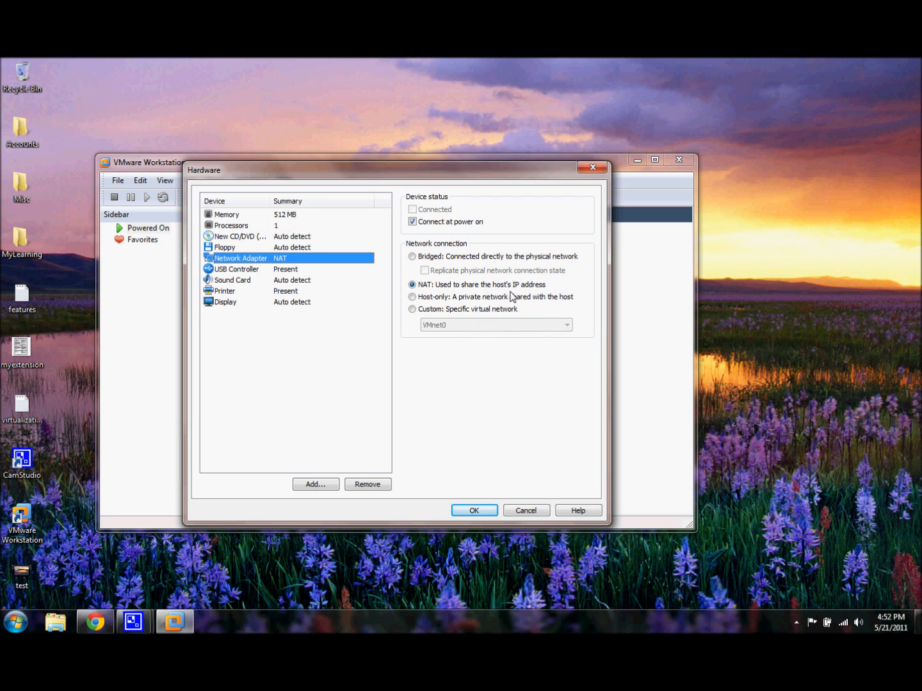
{"action": "left_click", "coordinate": [240, 270]}
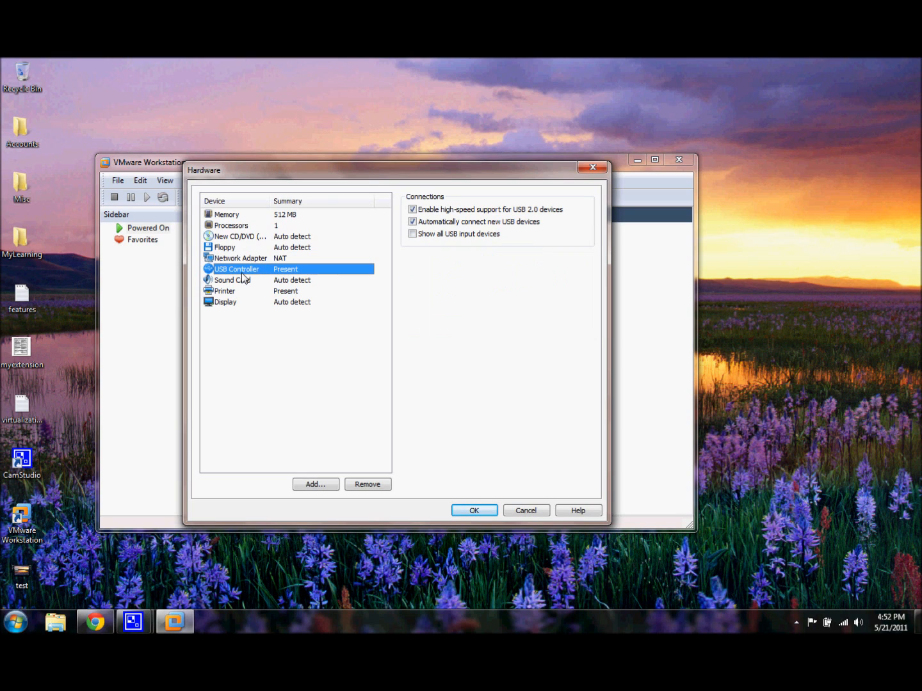
{"action": "key", "text": "Down"}
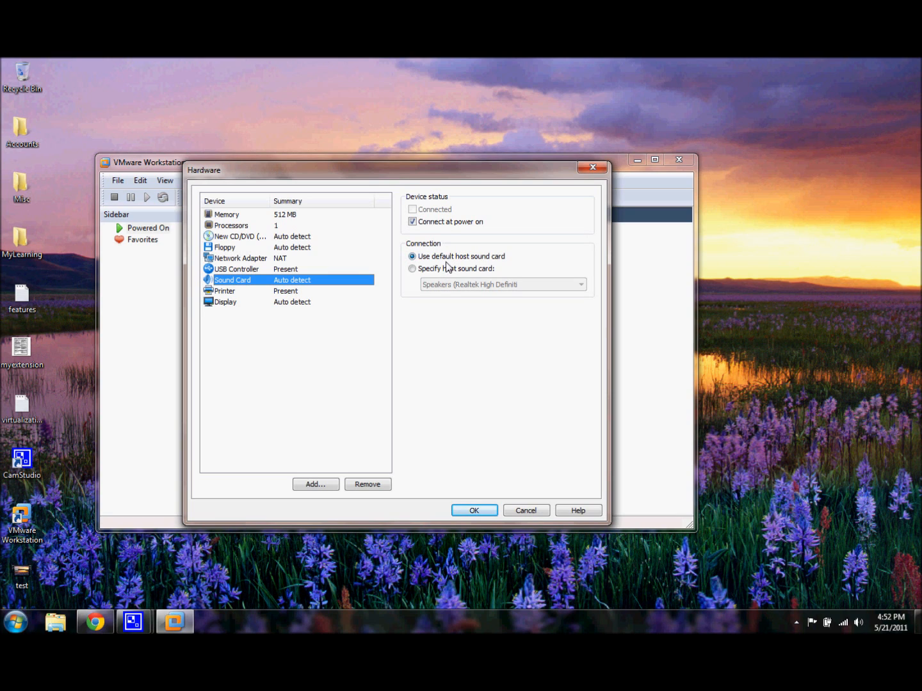
{"action": "left_click", "coordinate": [327, 293]}
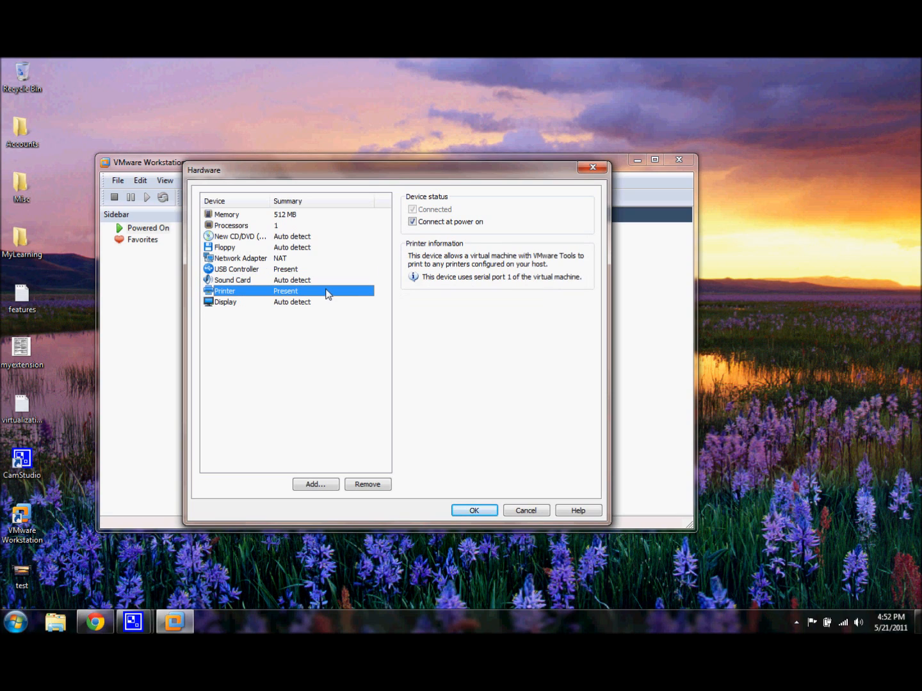
{"action": "left_click", "coordinate": [291, 306]}
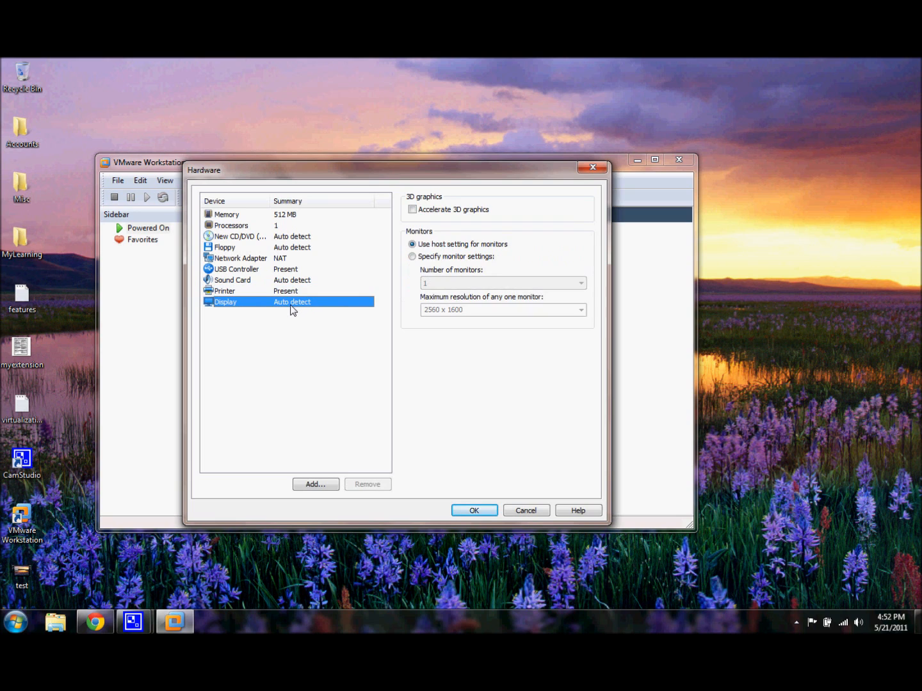
{"action": "left_click", "coordinate": [471, 512]}
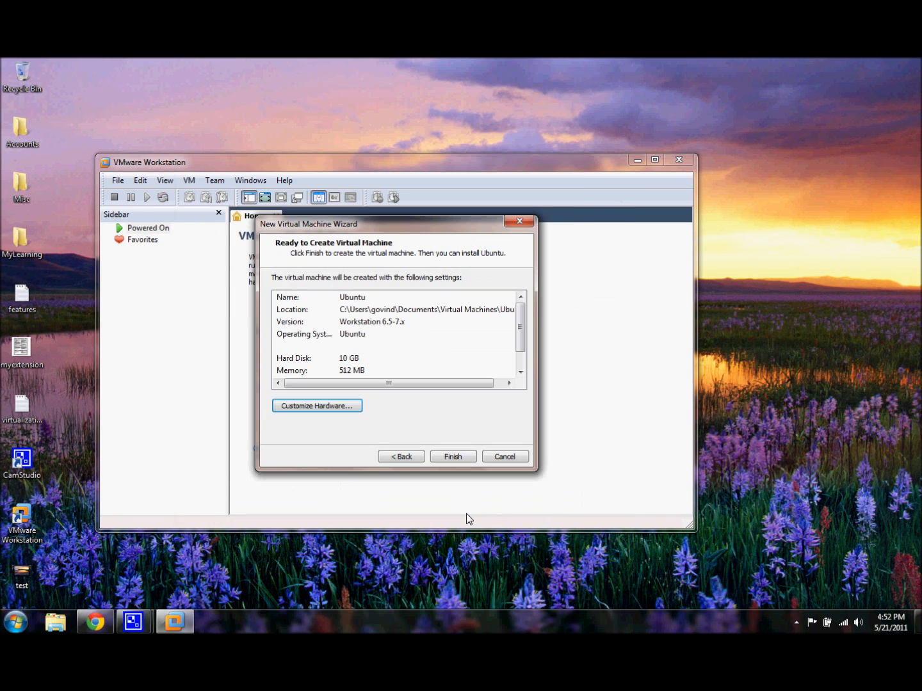
Finish creating the Ubuntu virtual machine and power it on, dismissing the removable devices hint.
{"action": "left_click", "coordinate": [466, 459]}
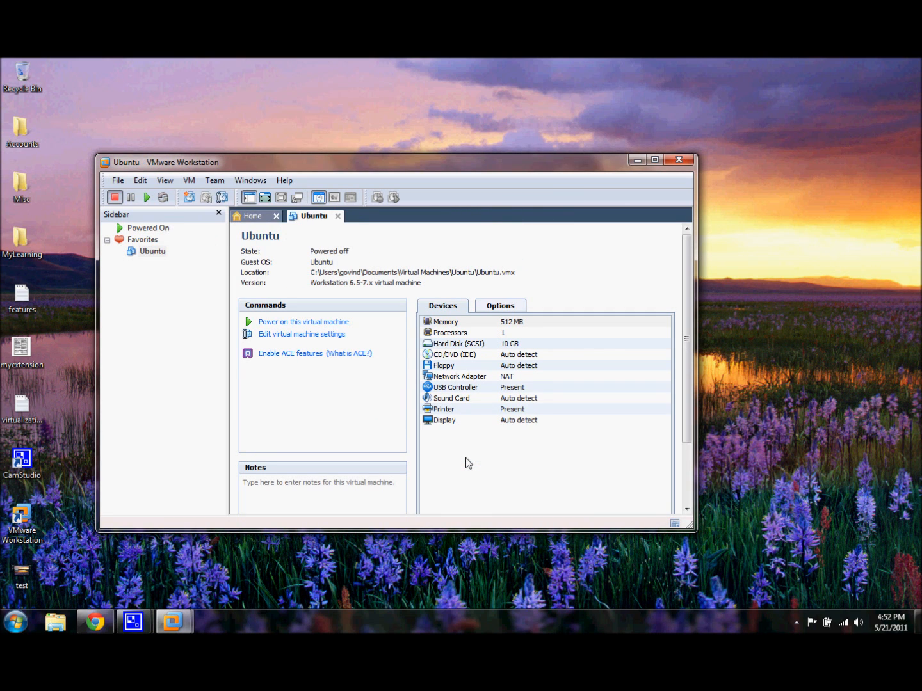
{"action": "left_click", "coordinate": [336, 322]}
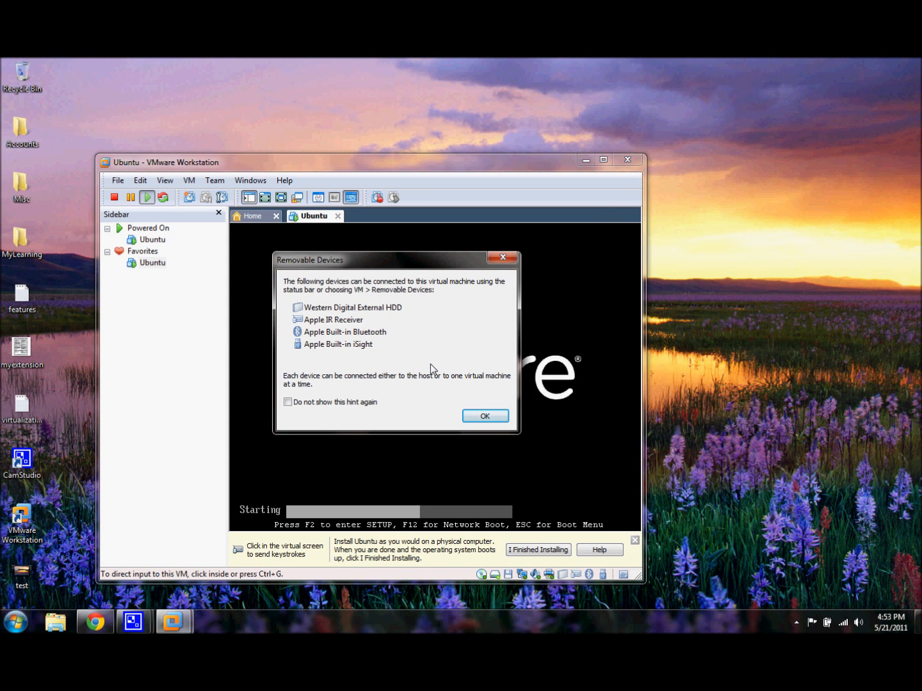
{"action": "left_click", "coordinate": [484, 416]}
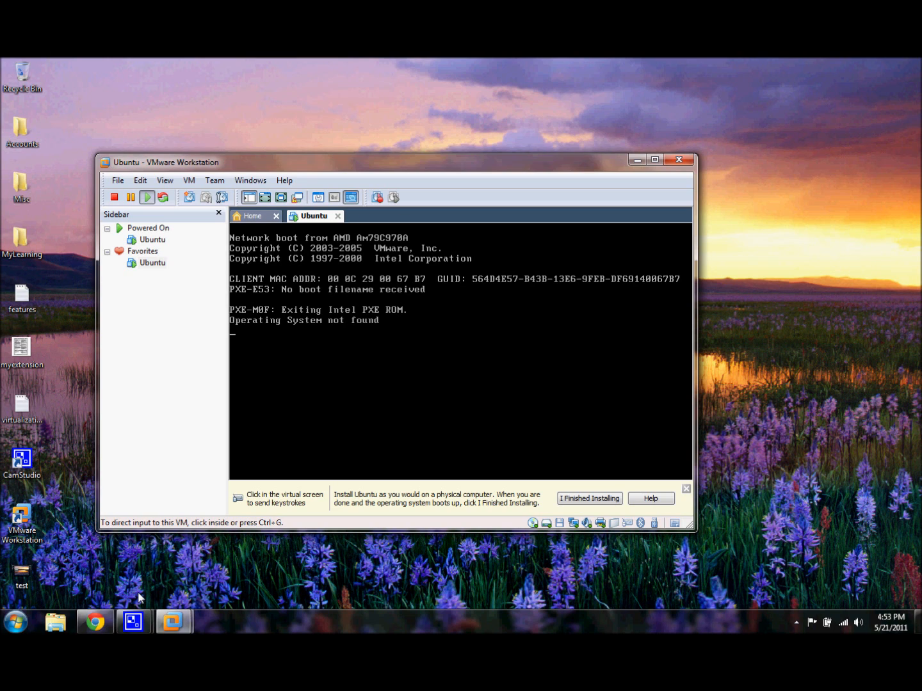
{"action": "mouse_move", "coordinate": [134, 626]}
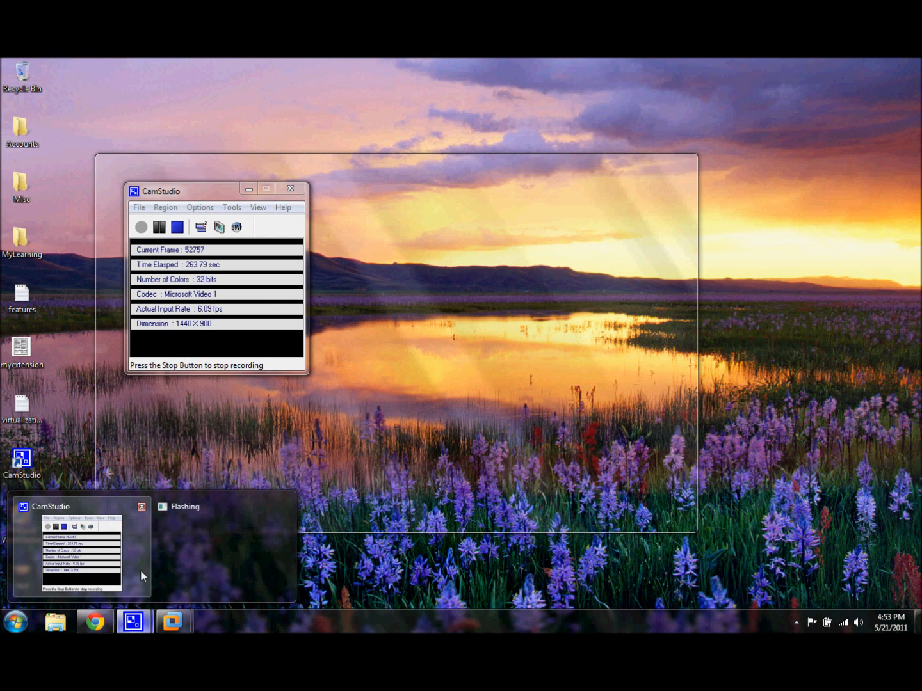
{"action": "left_click", "coordinate": [141, 570]}
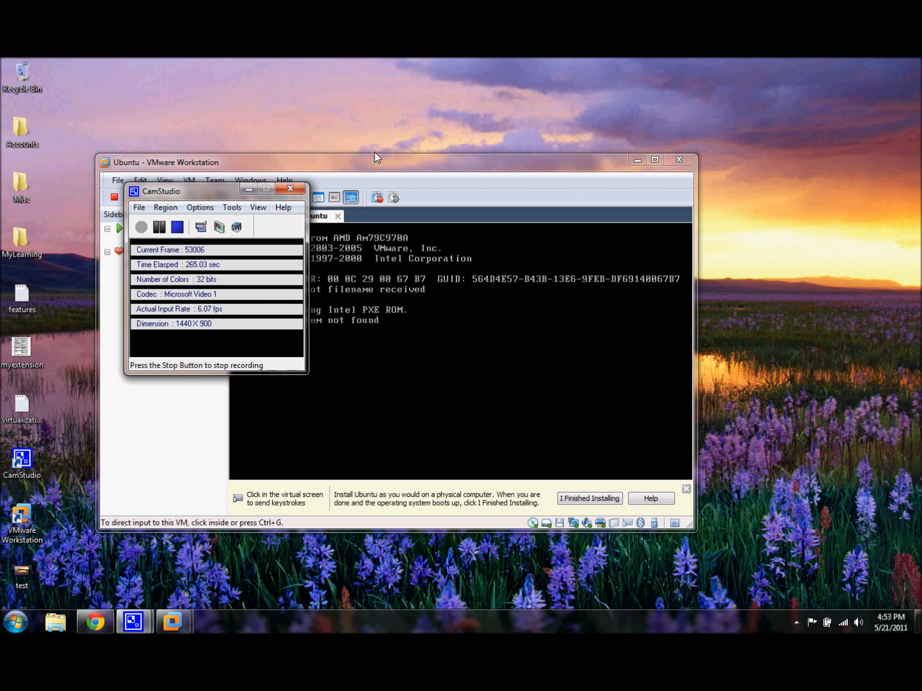